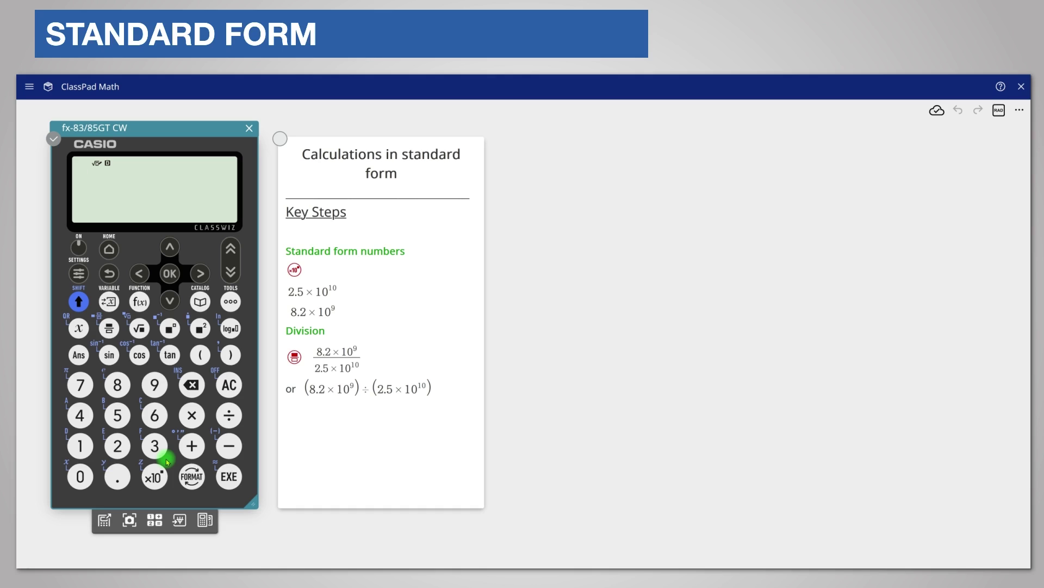
Step: Key in 2.5×10^10 on the emulator and evaluate it
click(117, 445)
click(117, 476)
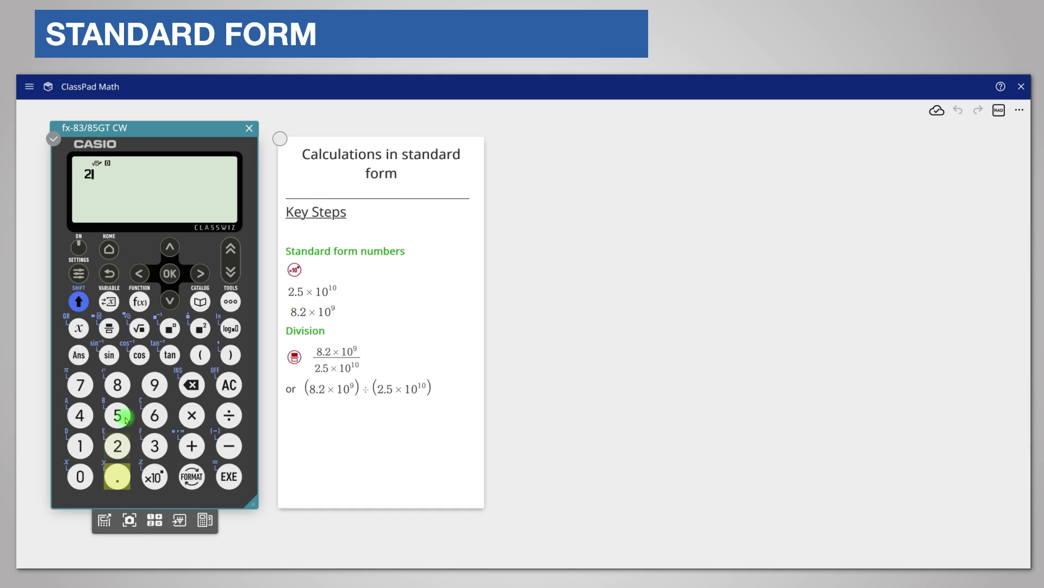
click(117, 415)
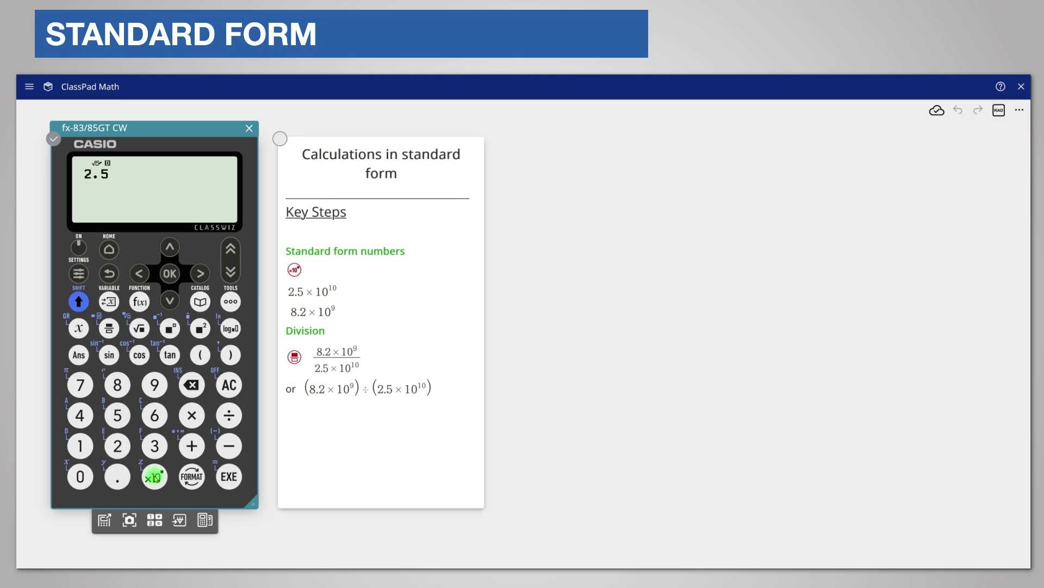
click(154, 477)
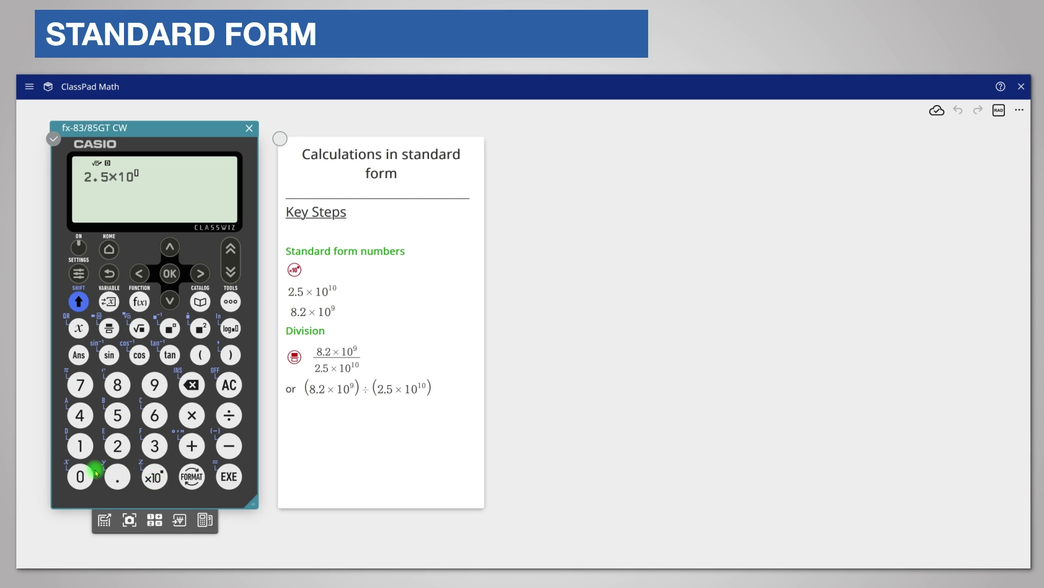
click(80, 446)
key(0)
click(229, 476)
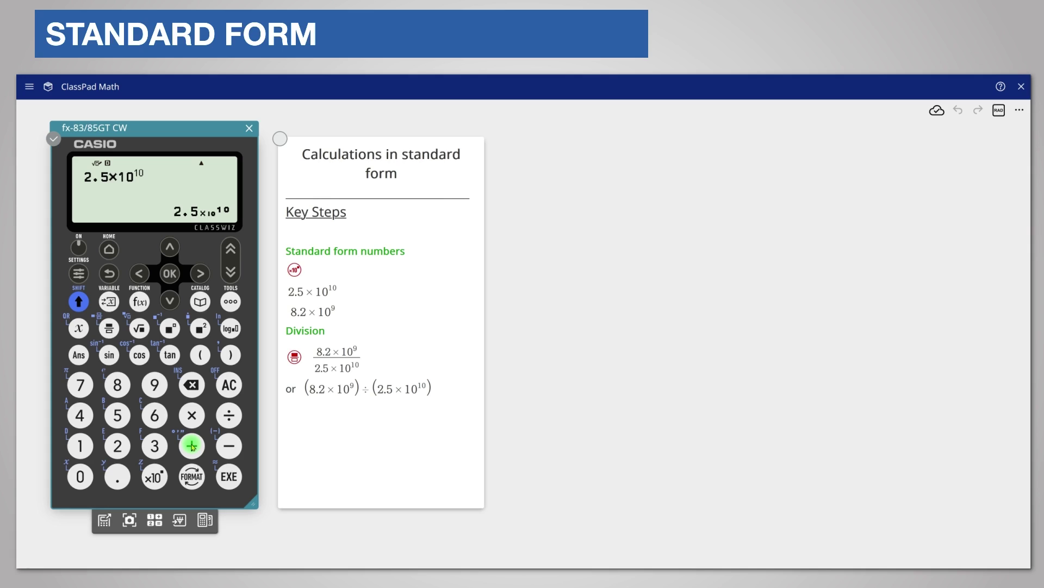
Step: Add 8.2×10^9 to Ans to get 3.32×10^10, then clear the display
click(191, 446)
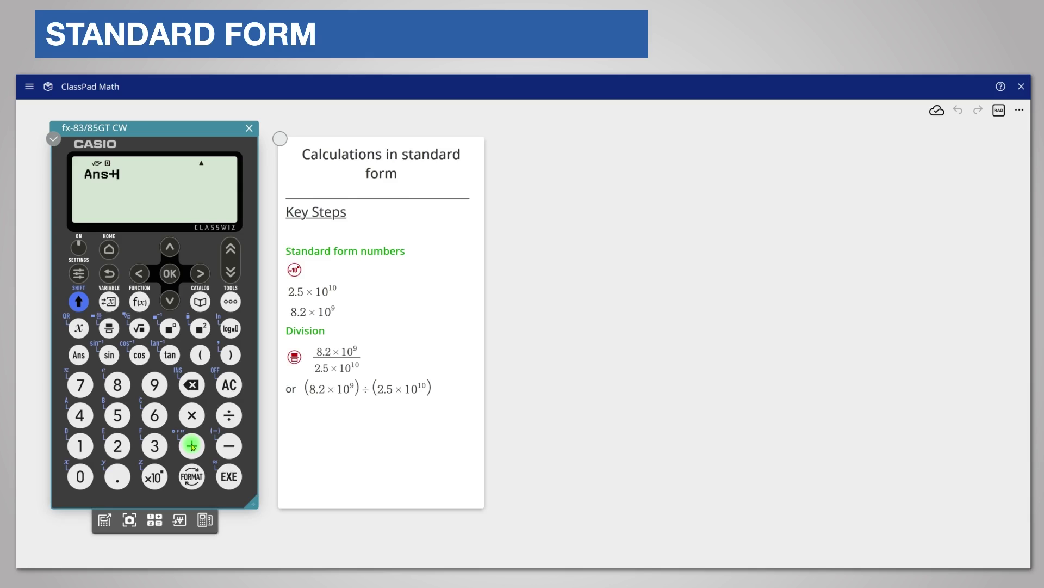
click(116, 393)
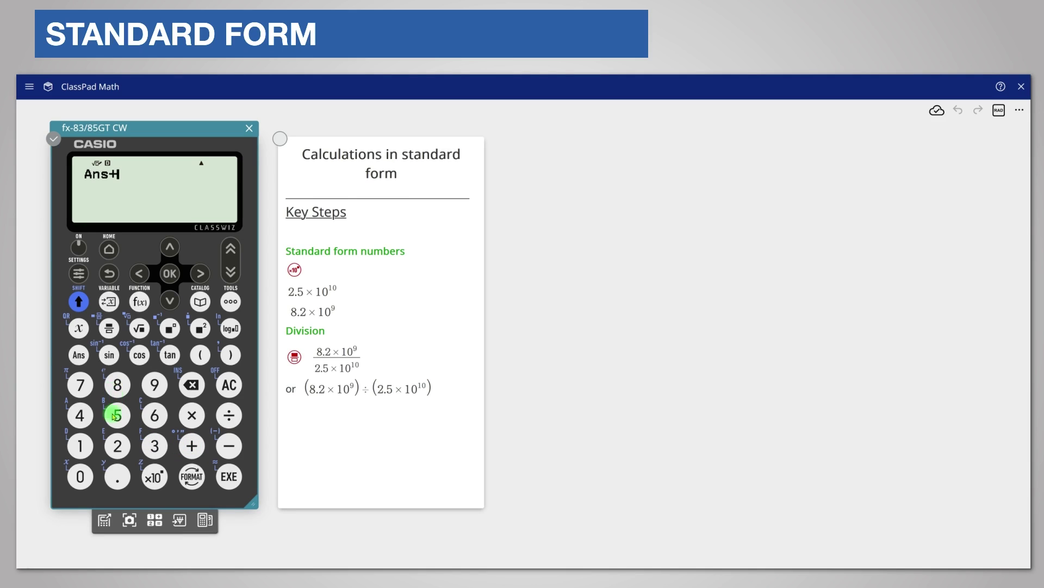
click(118, 477)
text(2)
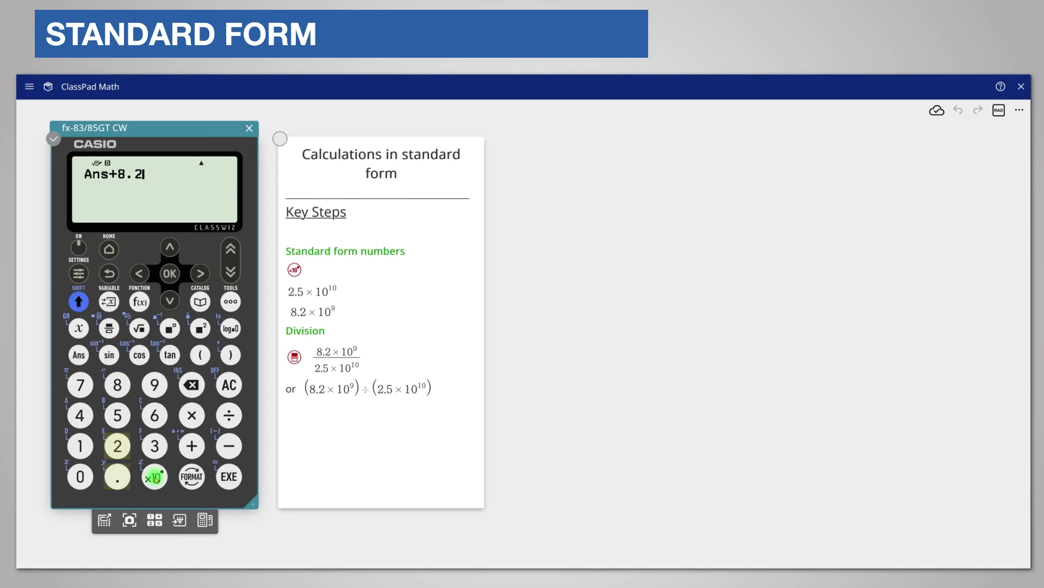
click(155, 477)
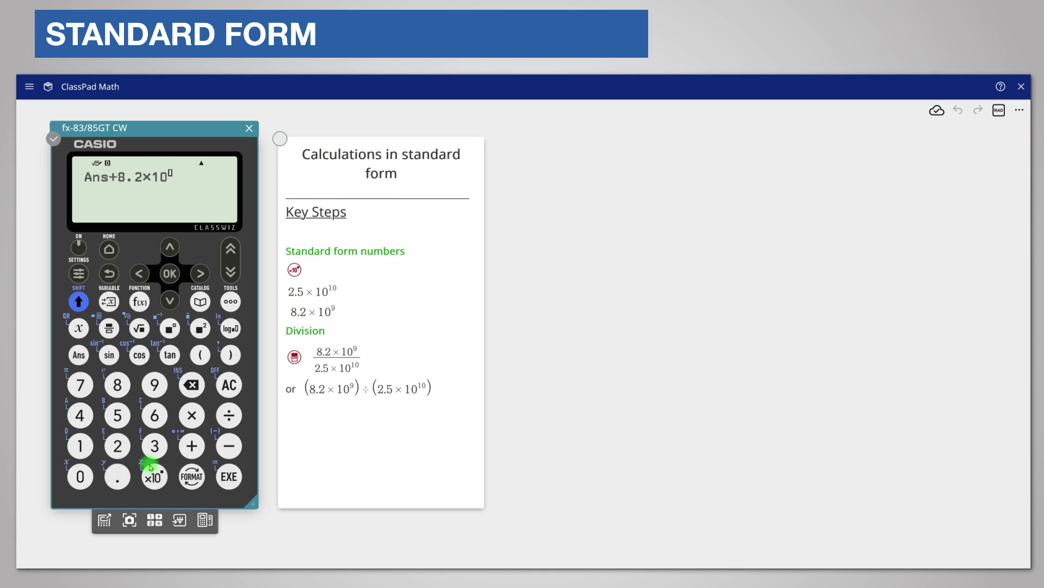
click(153, 385)
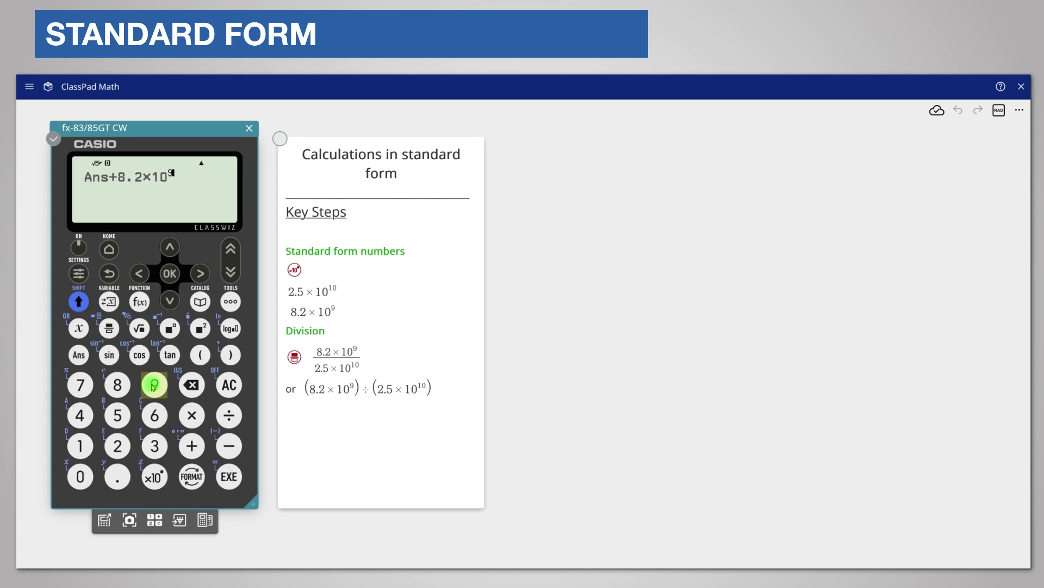
click(229, 476)
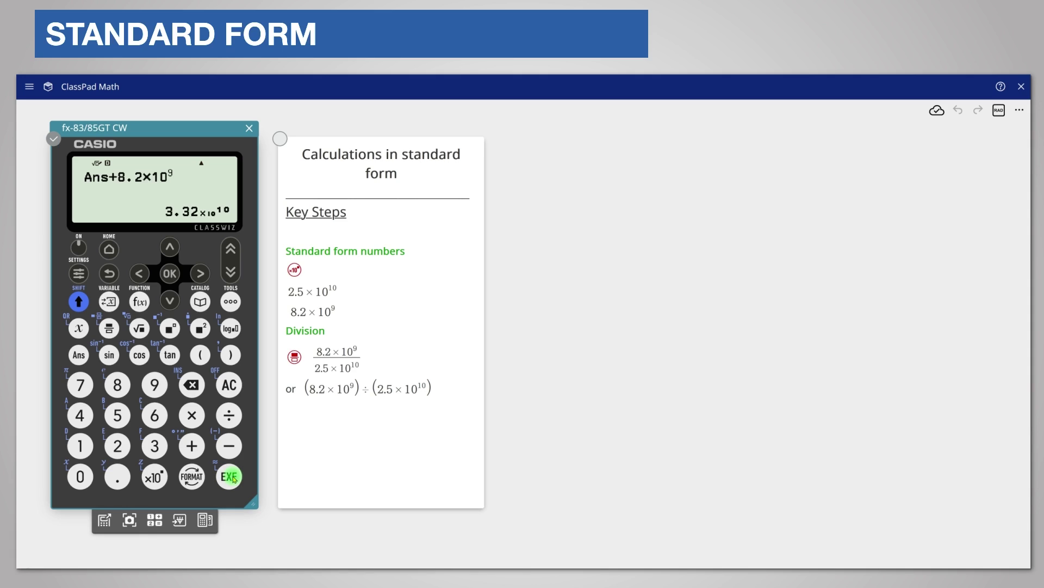
key(Escape)
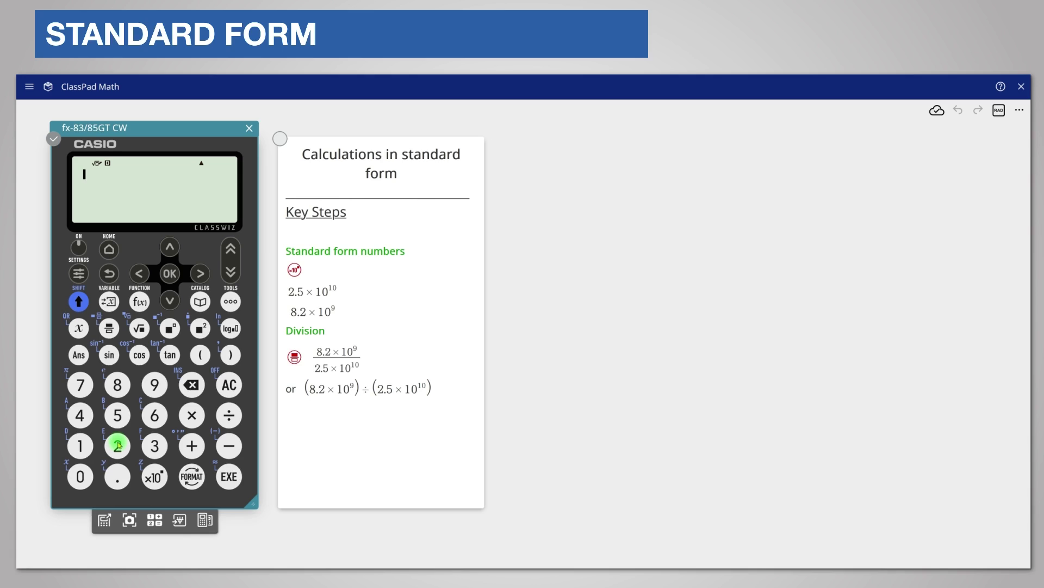
Step: Key in 2.5×10^10 and step out of the exponent
click(118, 445)
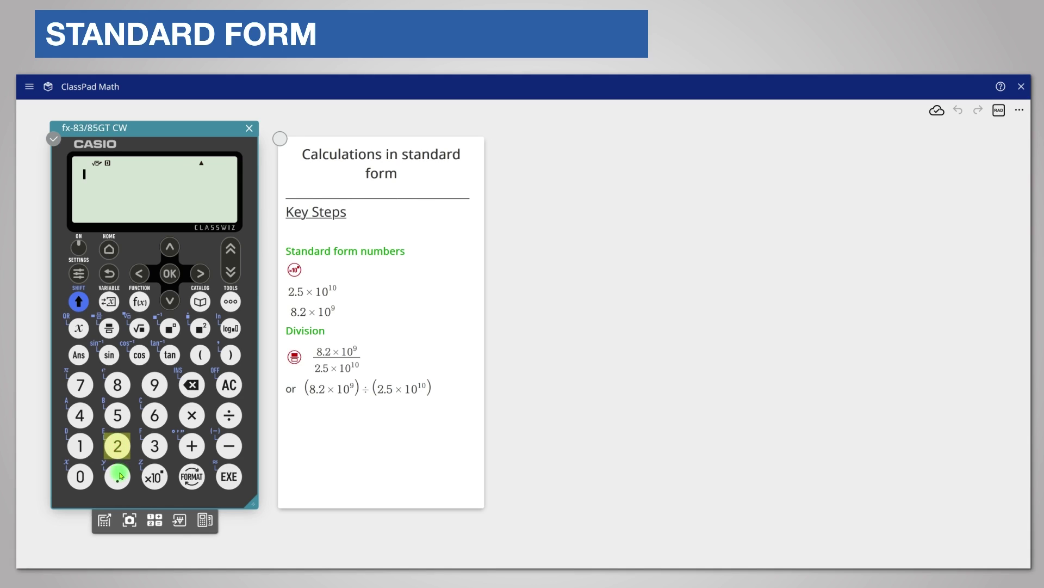
click(117, 476)
click(120, 422)
click(155, 476)
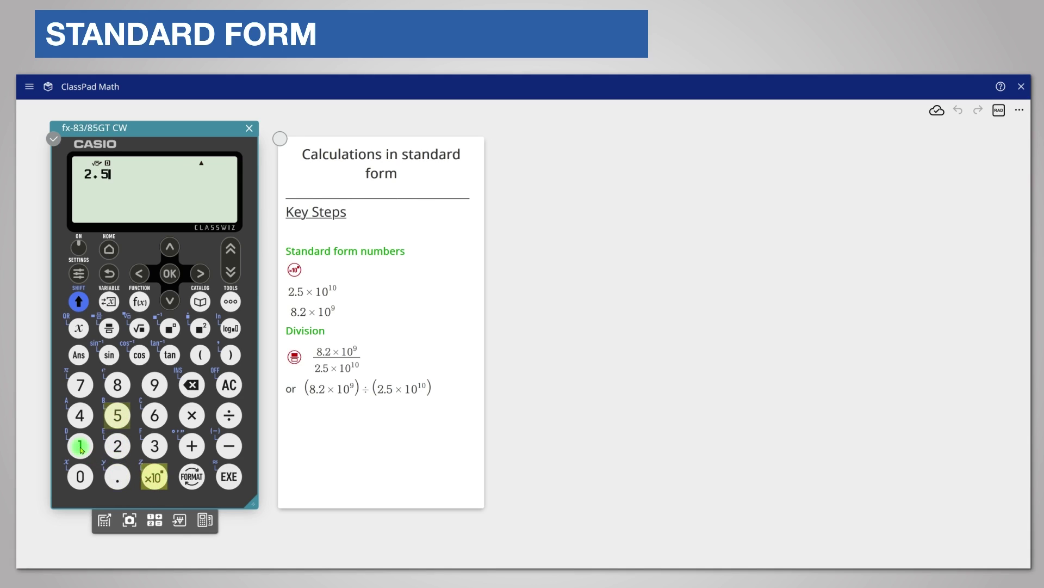
click(80, 446)
click(80, 477)
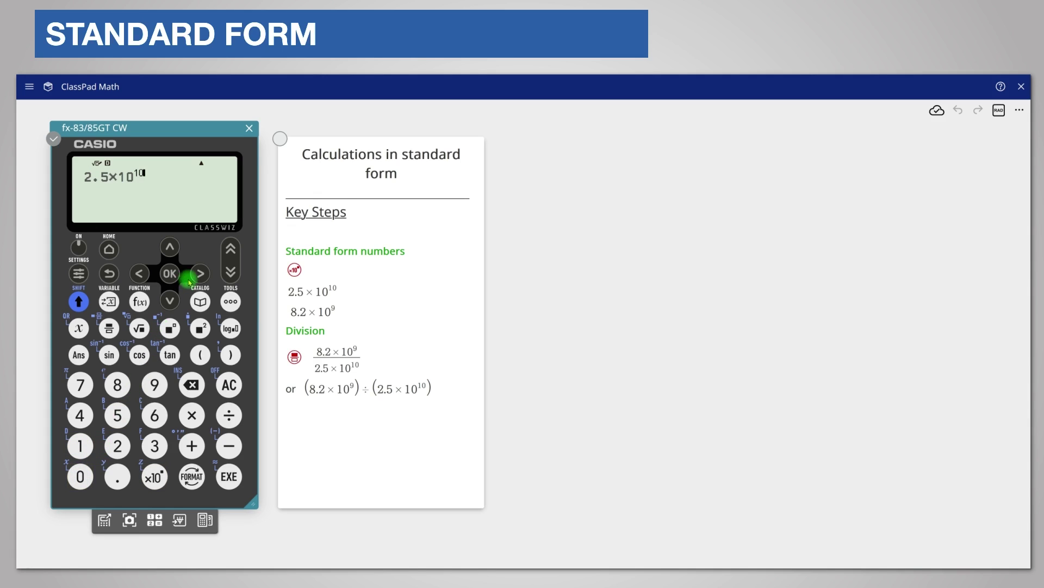
click(207, 277)
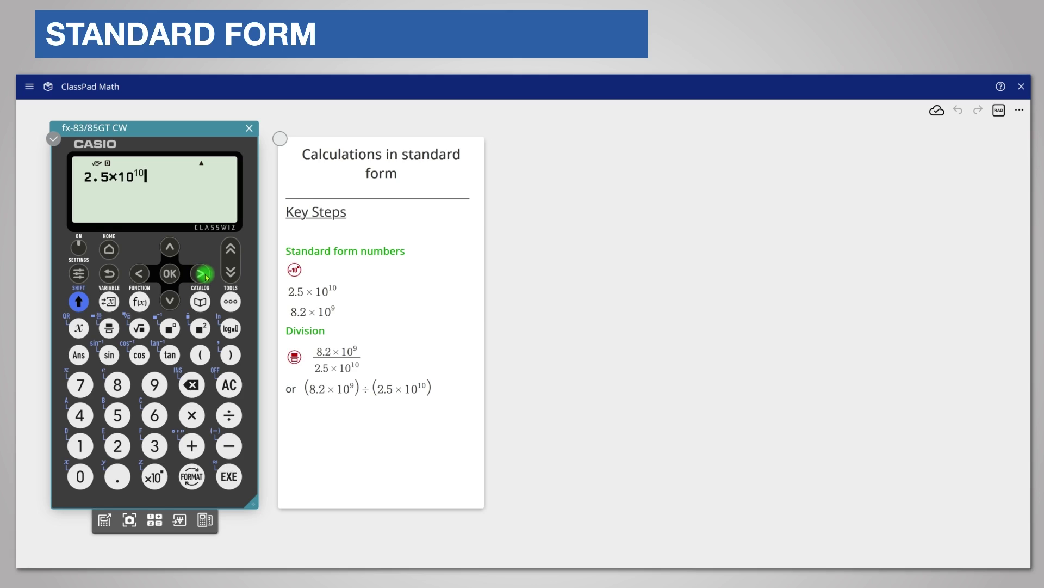
Step: Multiply by 8.2×10^9 to get 2.05×10^20, then start an empty fraction
click(191, 417)
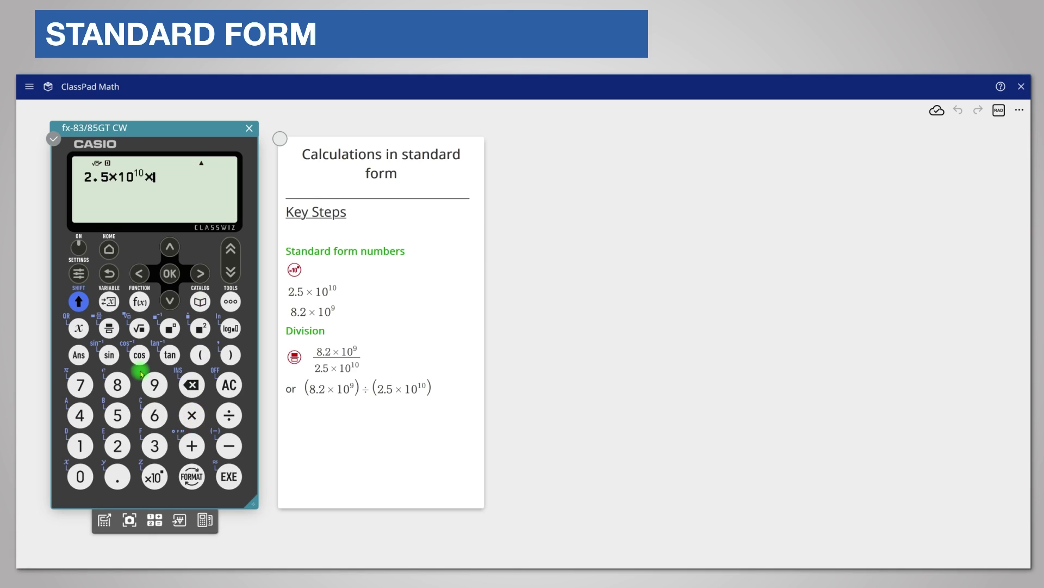
click(117, 385)
click(117, 477)
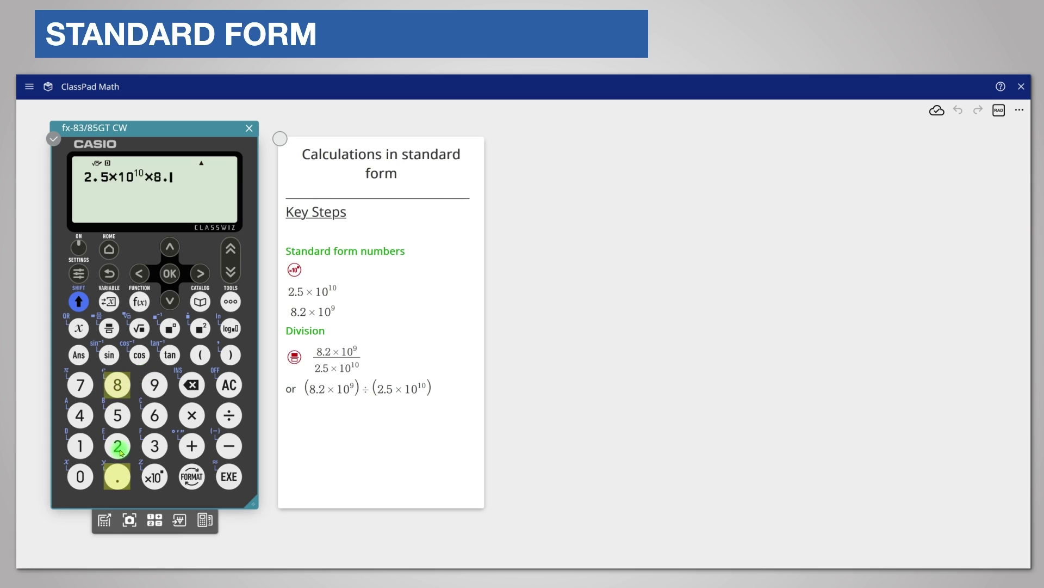
click(117, 446)
click(154, 476)
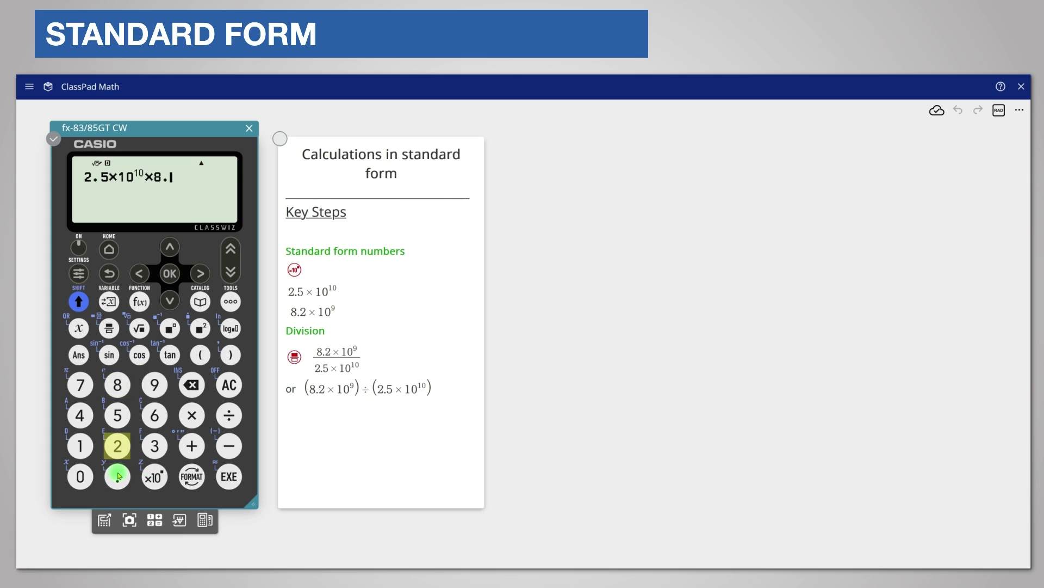
click(153, 386)
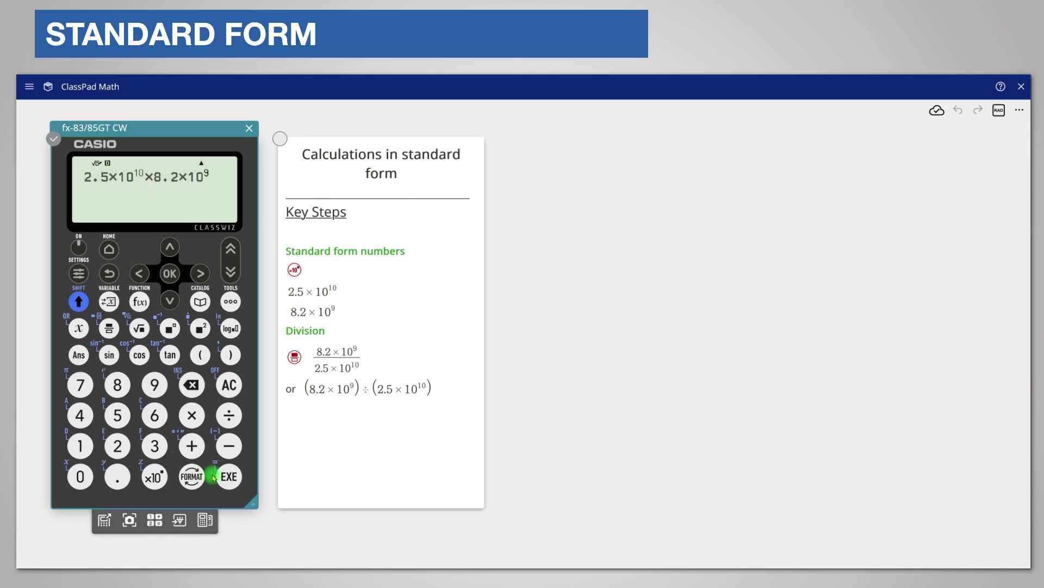
click(233, 476)
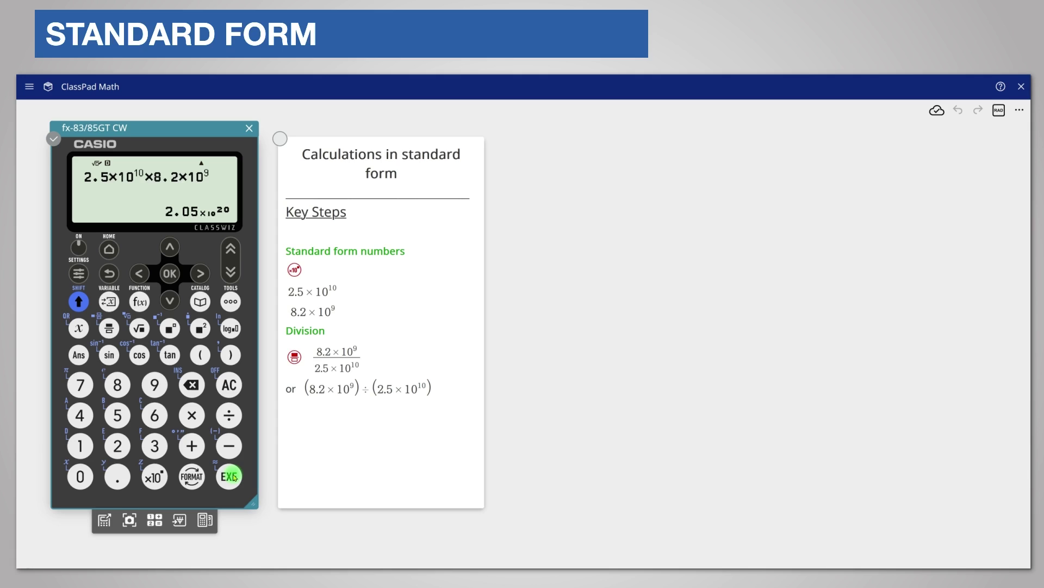
click(110, 328)
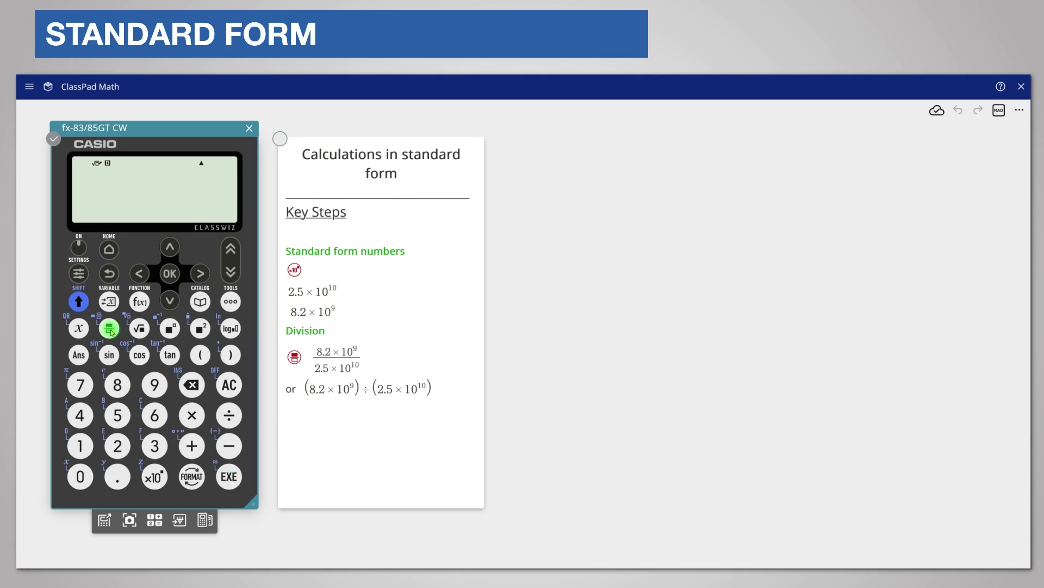
Step: Enter 8.2×10^9 as the fraction's numerator
click(117, 385)
click(117, 476)
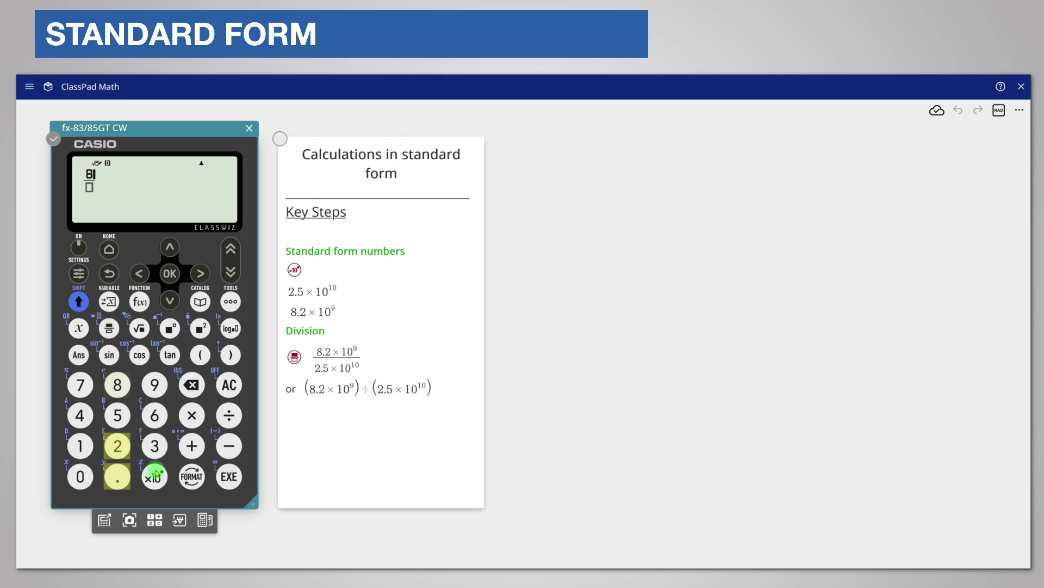
click(117, 446)
click(154, 476)
click(155, 384)
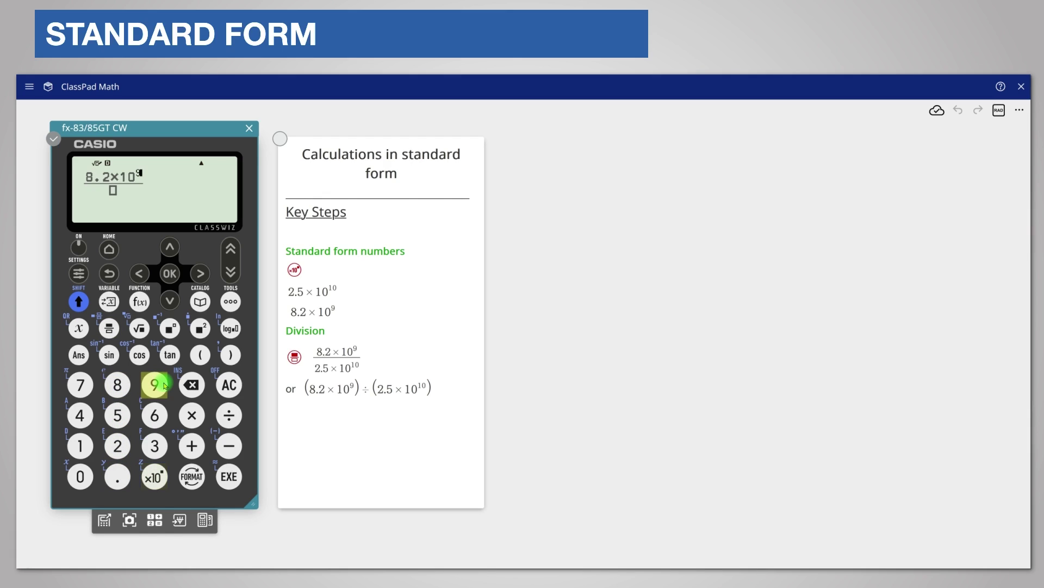
Step: Enter 2.5×10^10 as the denominator and evaluate, giving 41/125
click(169, 301)
click(117, 446)
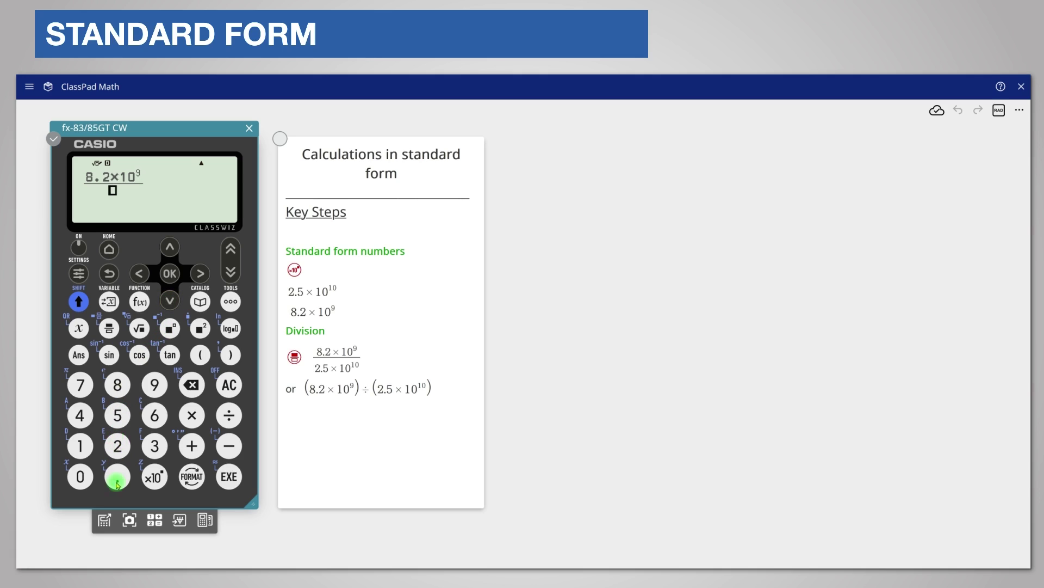
click(117, 476)
click(116, 415)
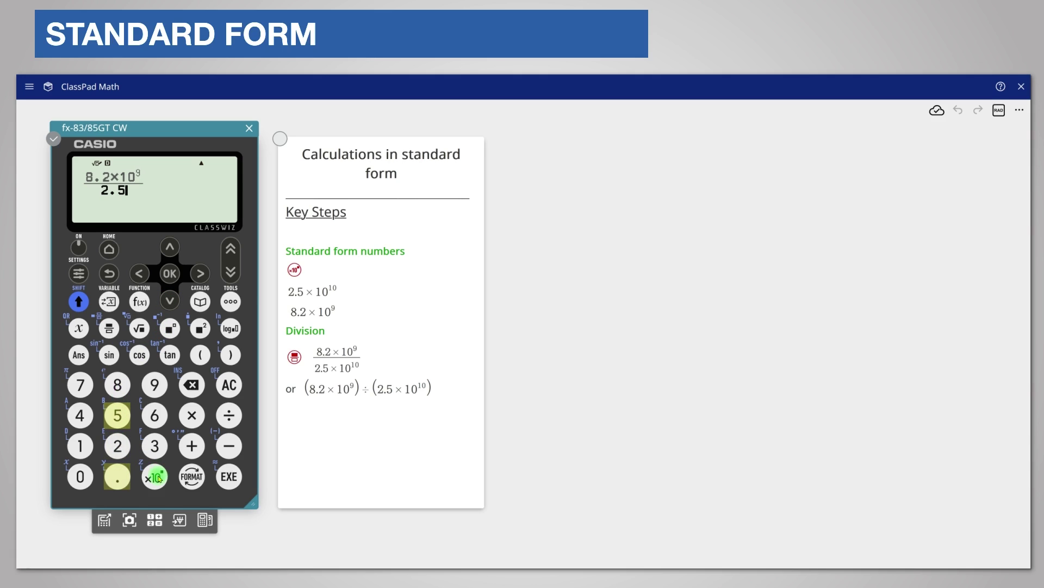
click(80, 446)
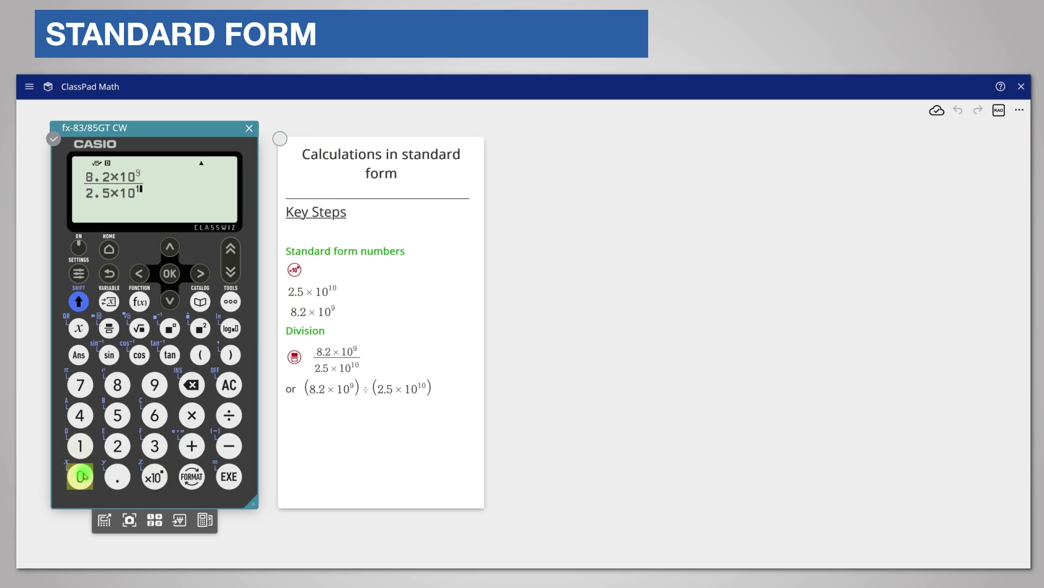
click(82, 476)
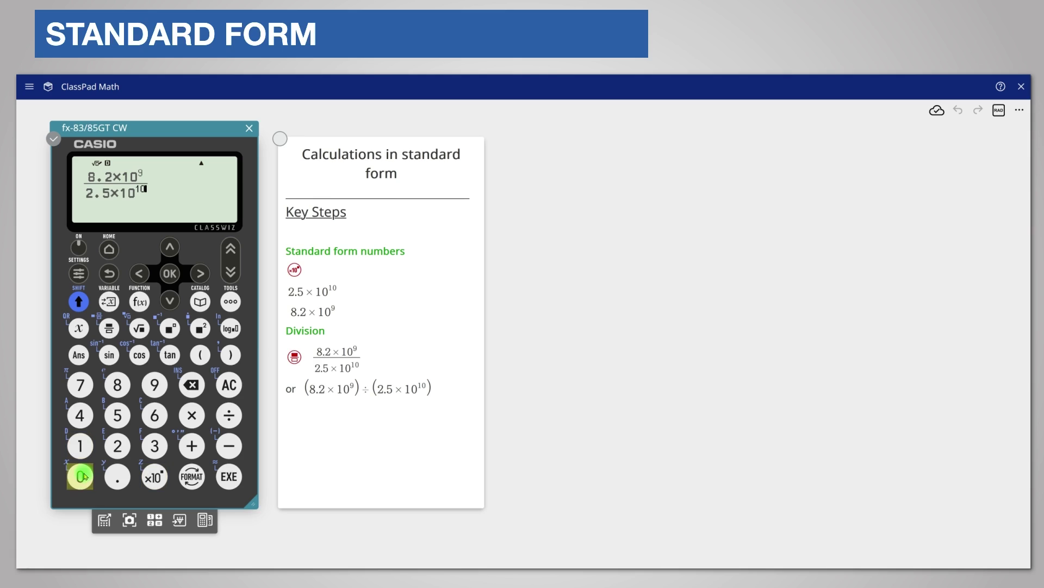
click(228, 476)
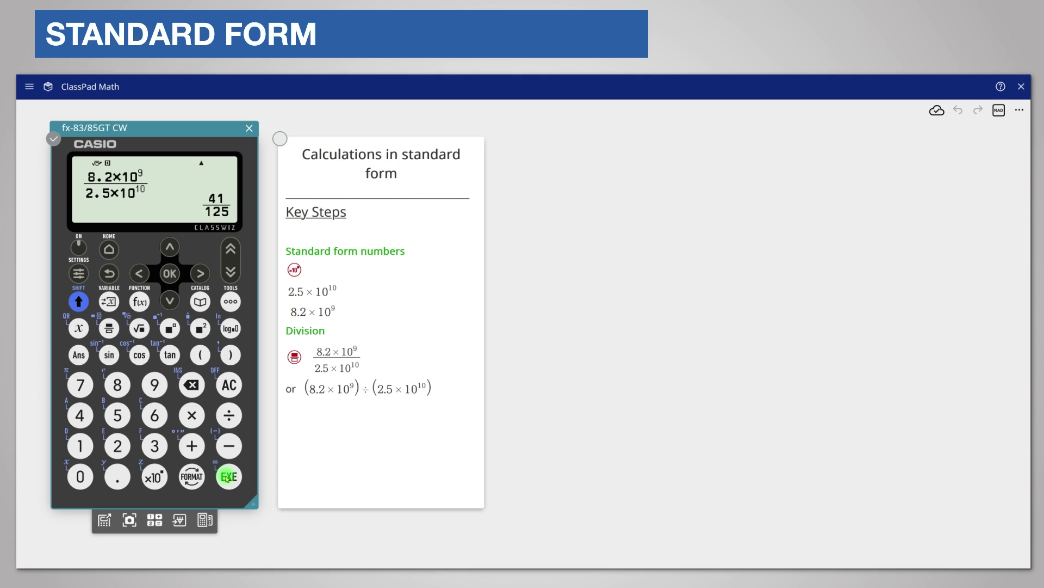
Step: Switch the result format from 41/125 to Decimal, showing 0.328
click(192, 466)
click(170, 274)
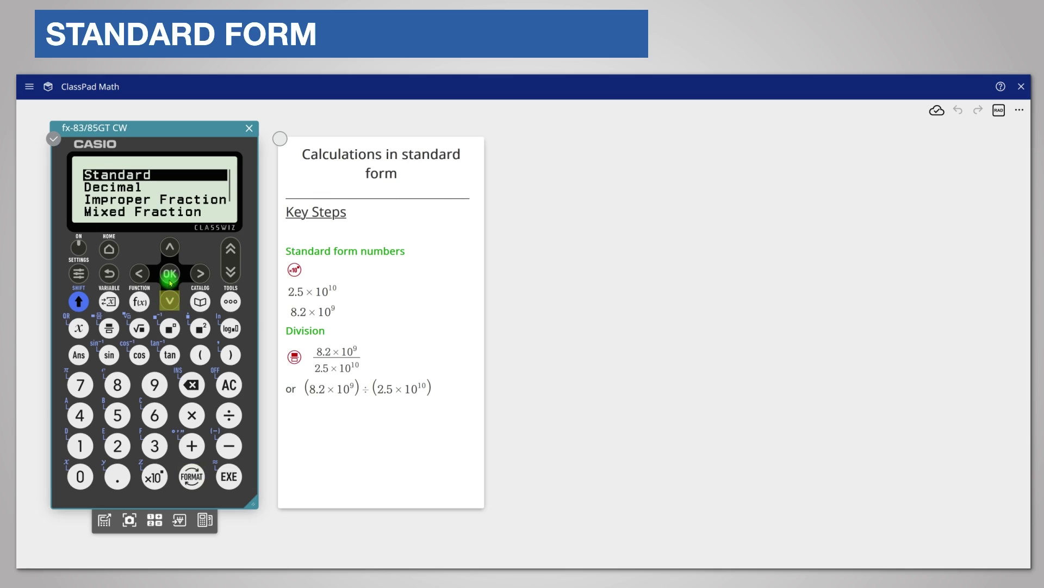
key(Down)
click(171, 275)
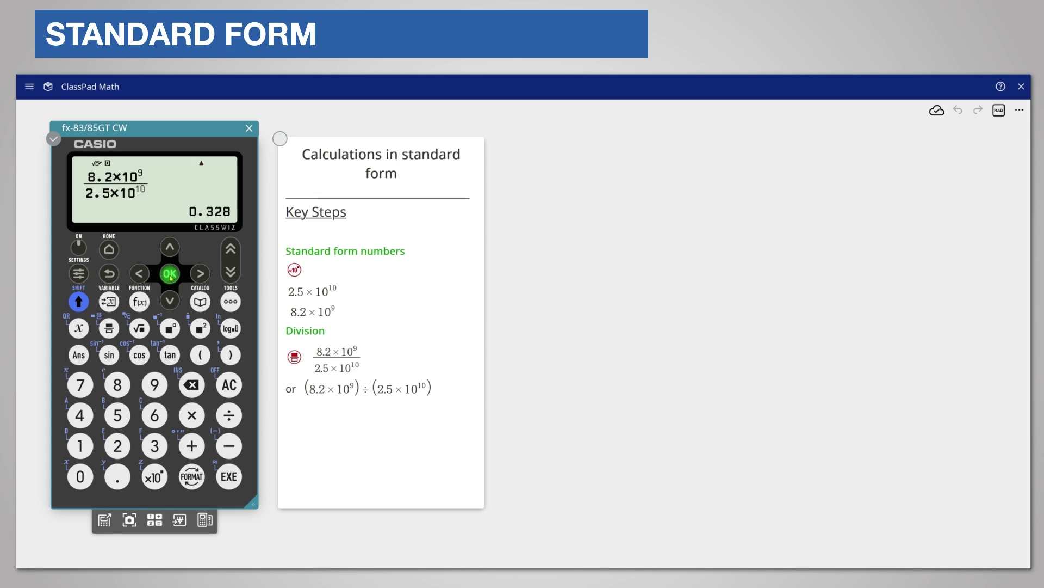
Step: Set Calc Settings' Number Format to Sci with precision Sci3
click(79, 274)
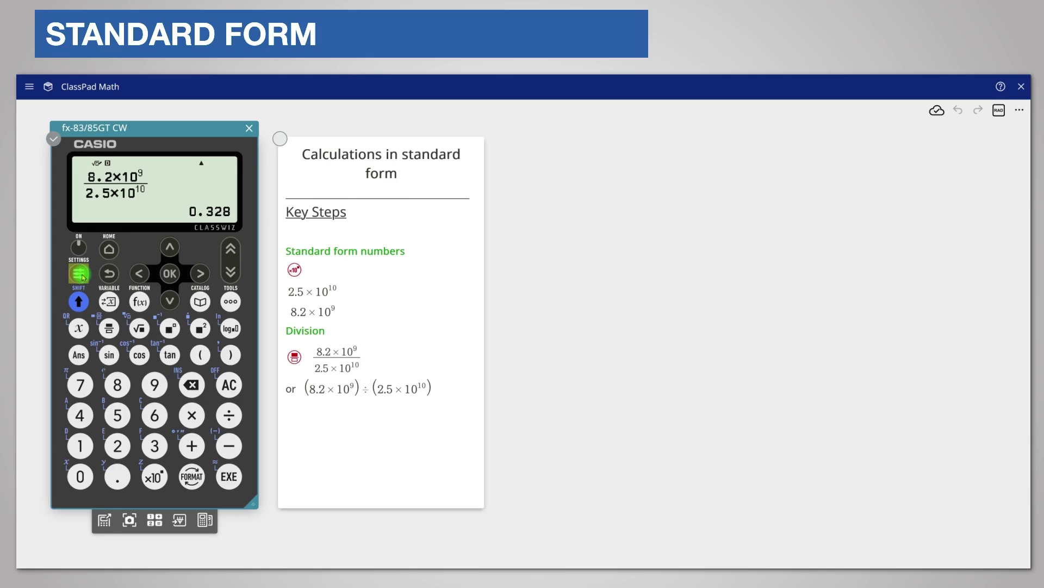
click(168, 272)
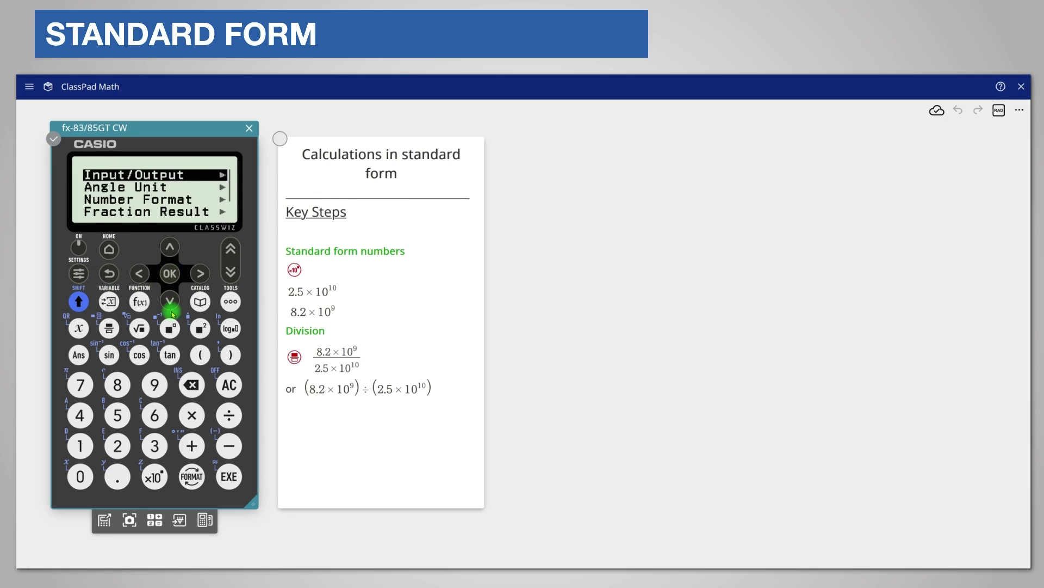
click(169, 301)
click(170, 301)
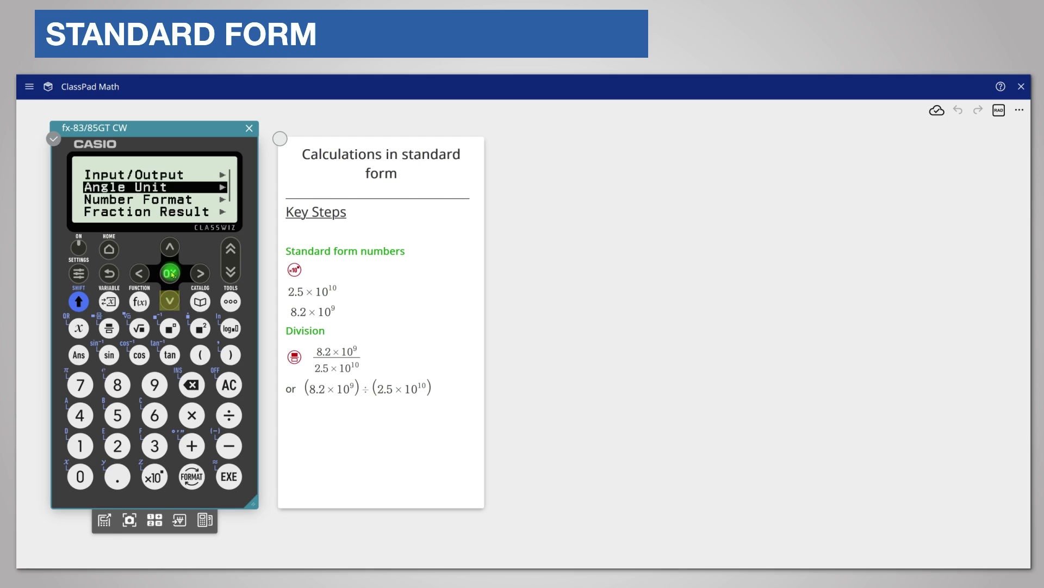
click(170, 273)
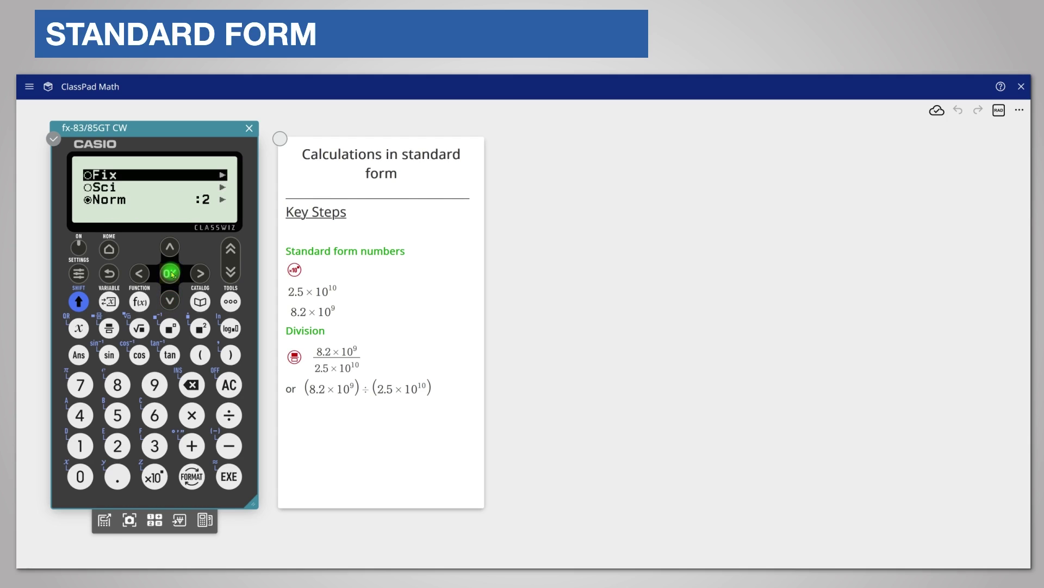
click(170, 301)
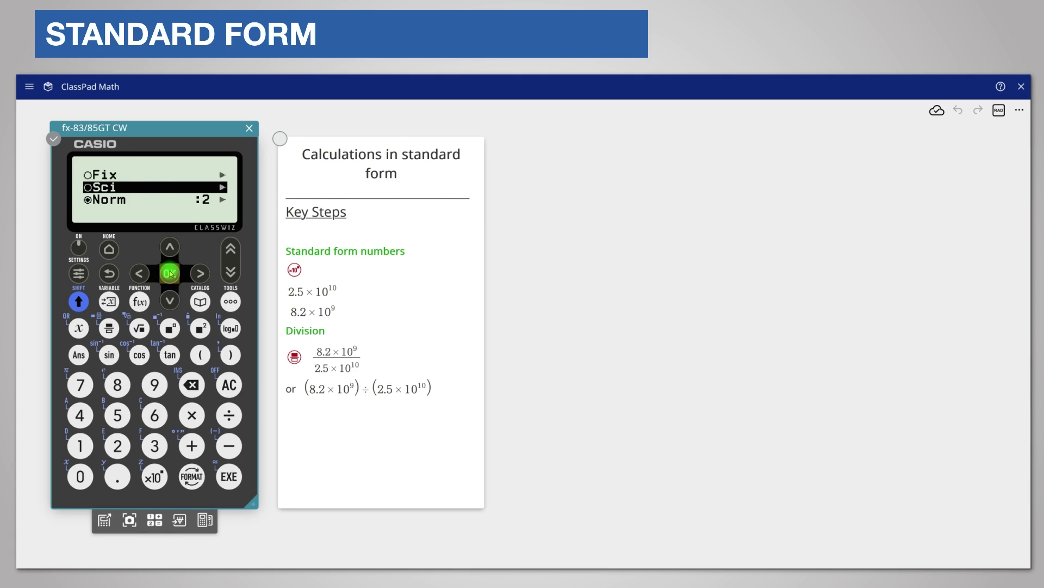
click(170, 272)
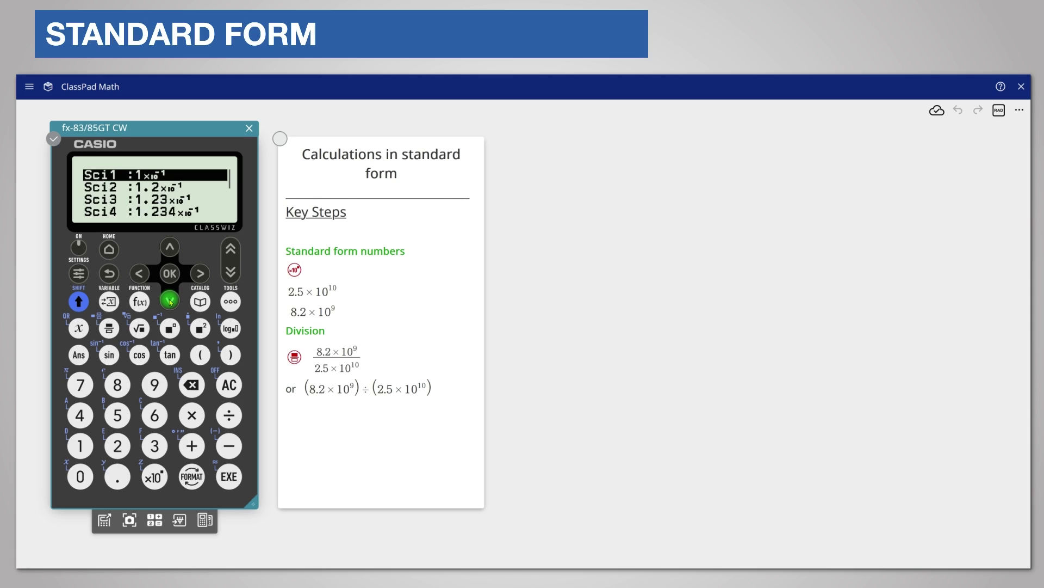
click(170, 301)
key(Down)
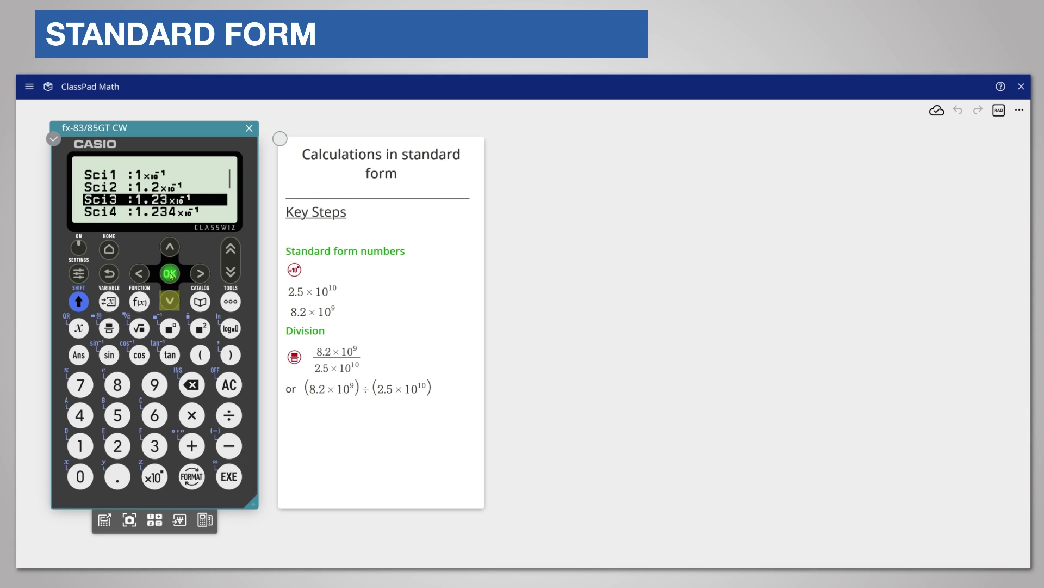
click(171, 275)
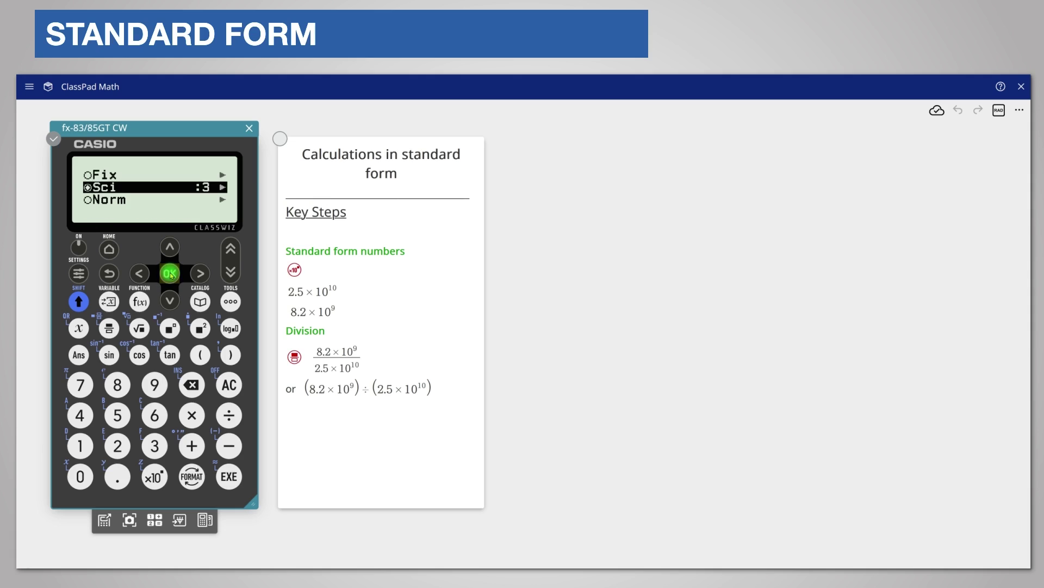
click(109, 273)
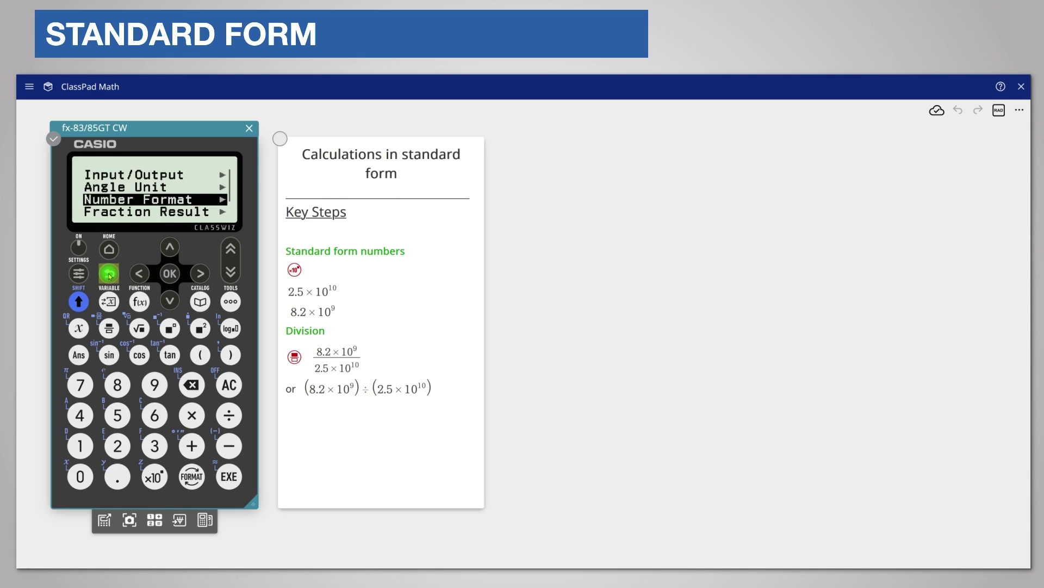
click(109, 274)
Step: Re-evaluate the fraction and display it as Decimal, giving 3.28×10^-1
click(109, 273)
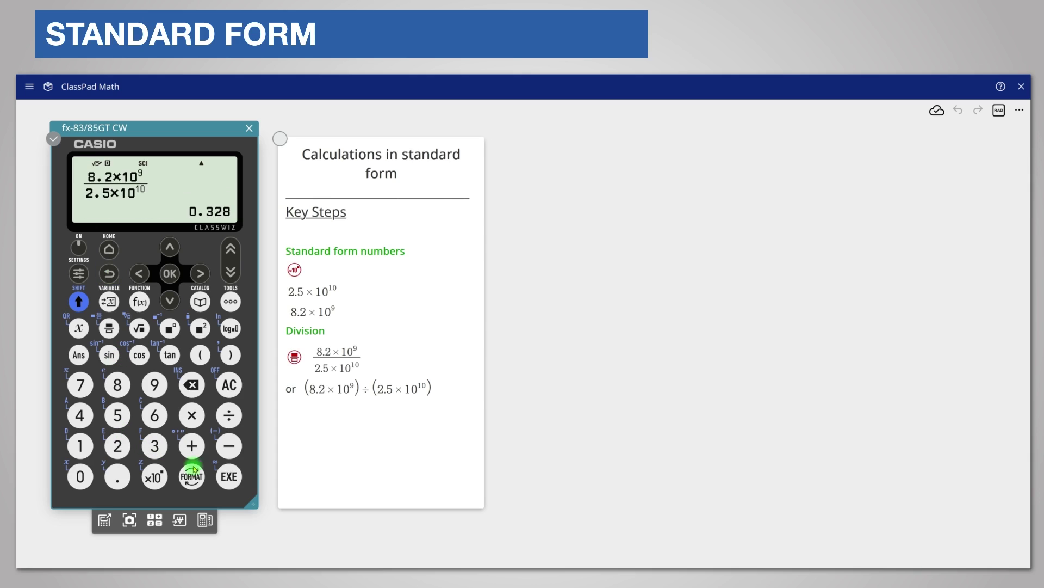
click(230, 478)
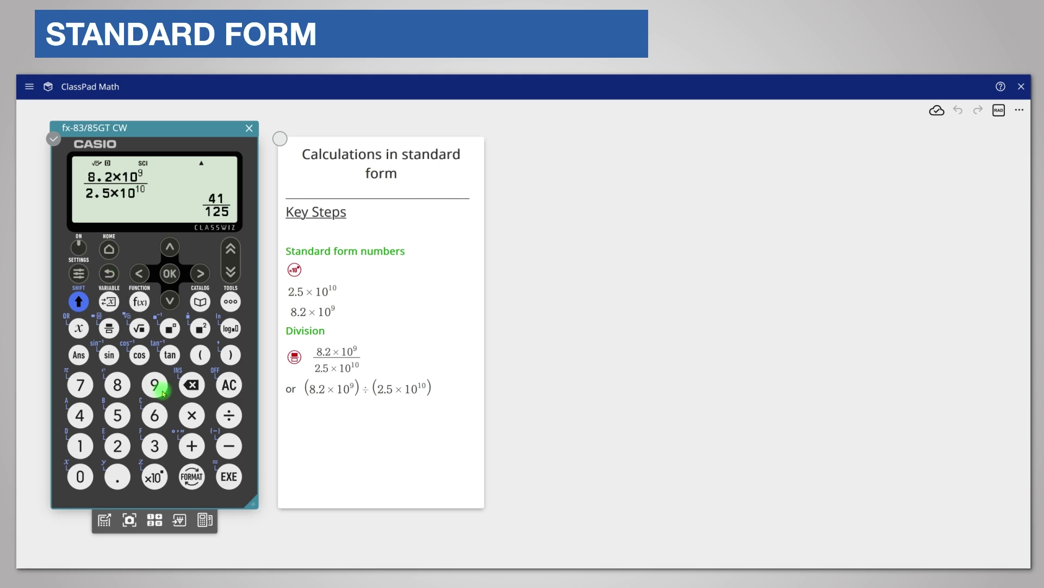
click(192, 476)
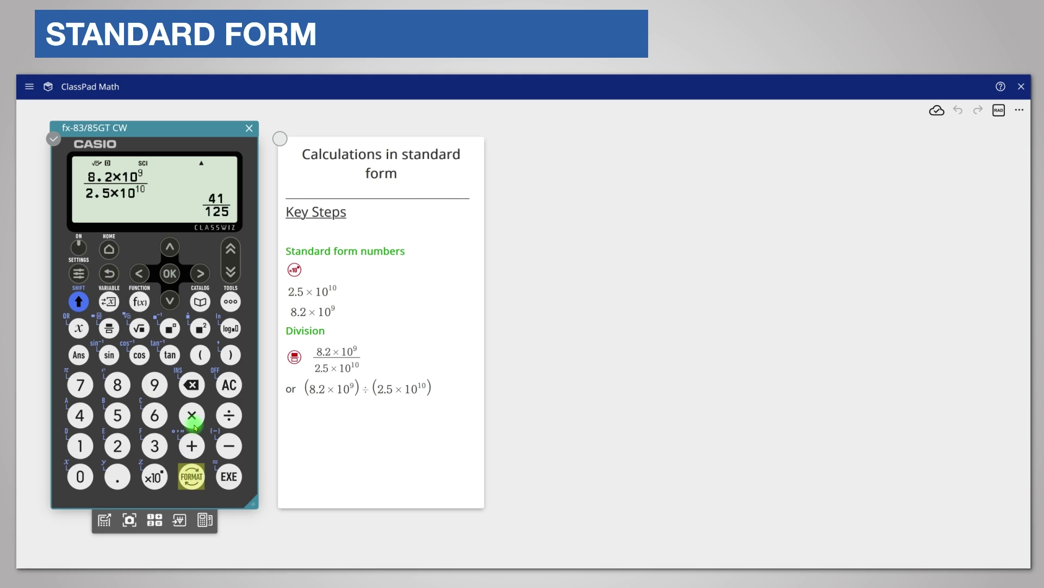
click(170, 300)
click(171, 277)
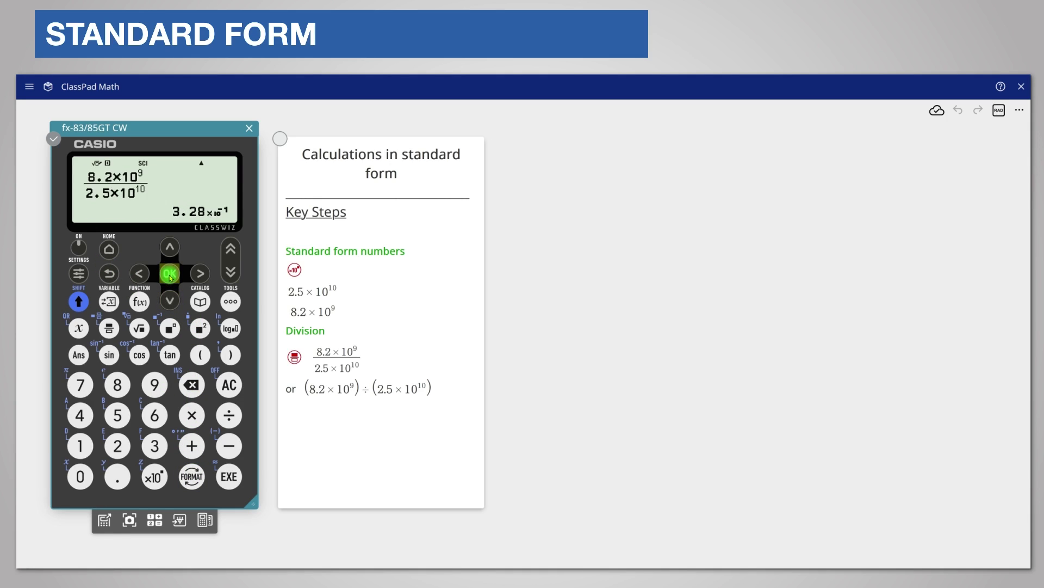